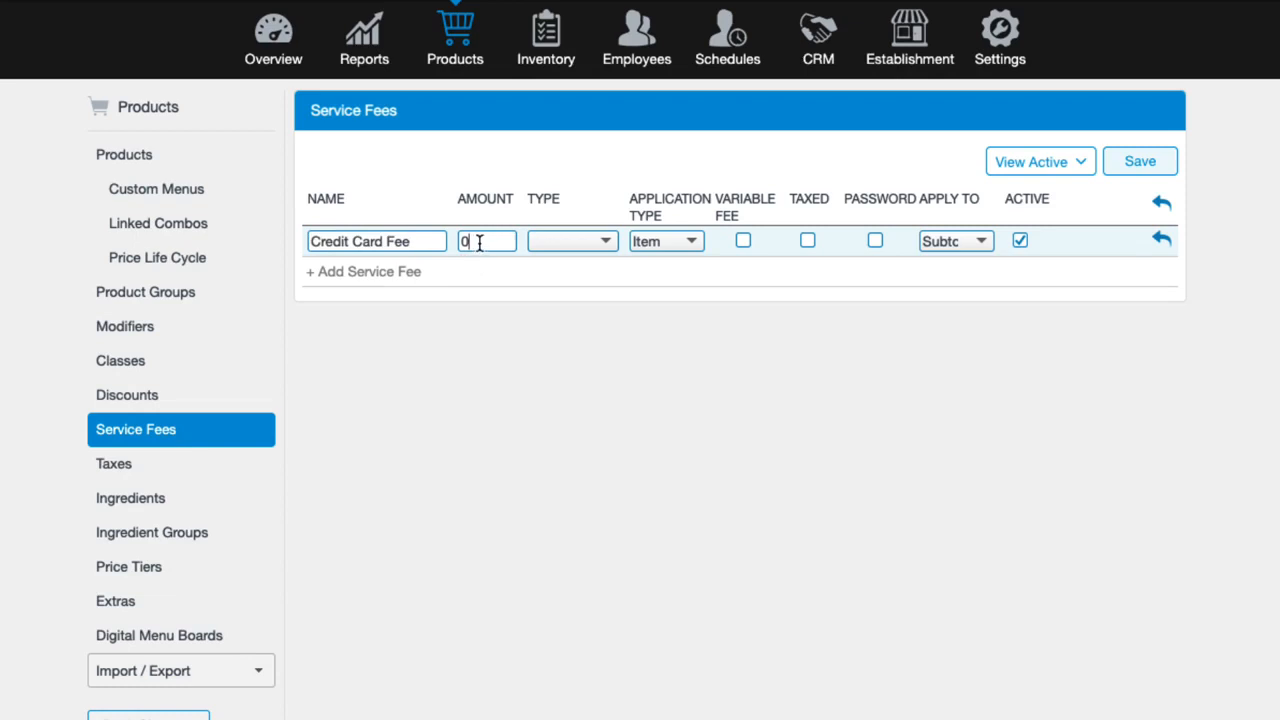
- Make the Credit Card Fee a 5 Percent, Order-level fee applied to Subtotal
left_click(479, 242)
key("BackSpace")
type("5")
left_click(606, 242)
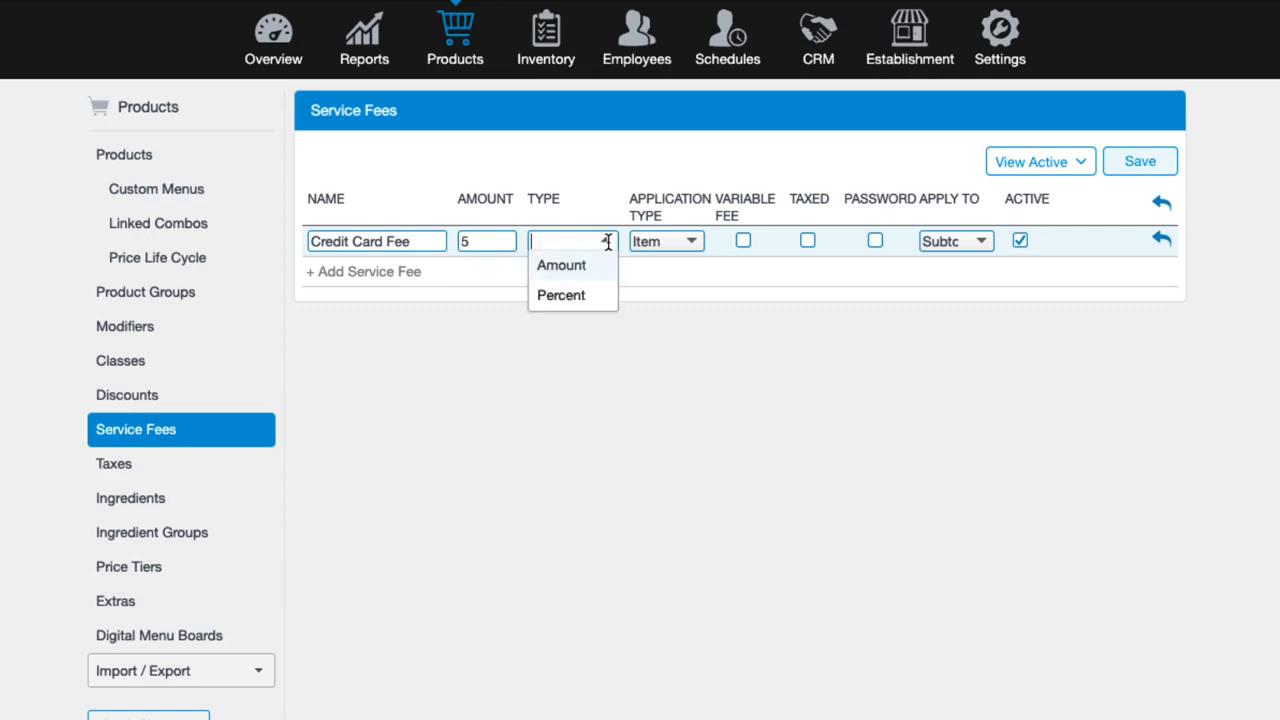
left_click(595, 300)
left_click(690, 241)
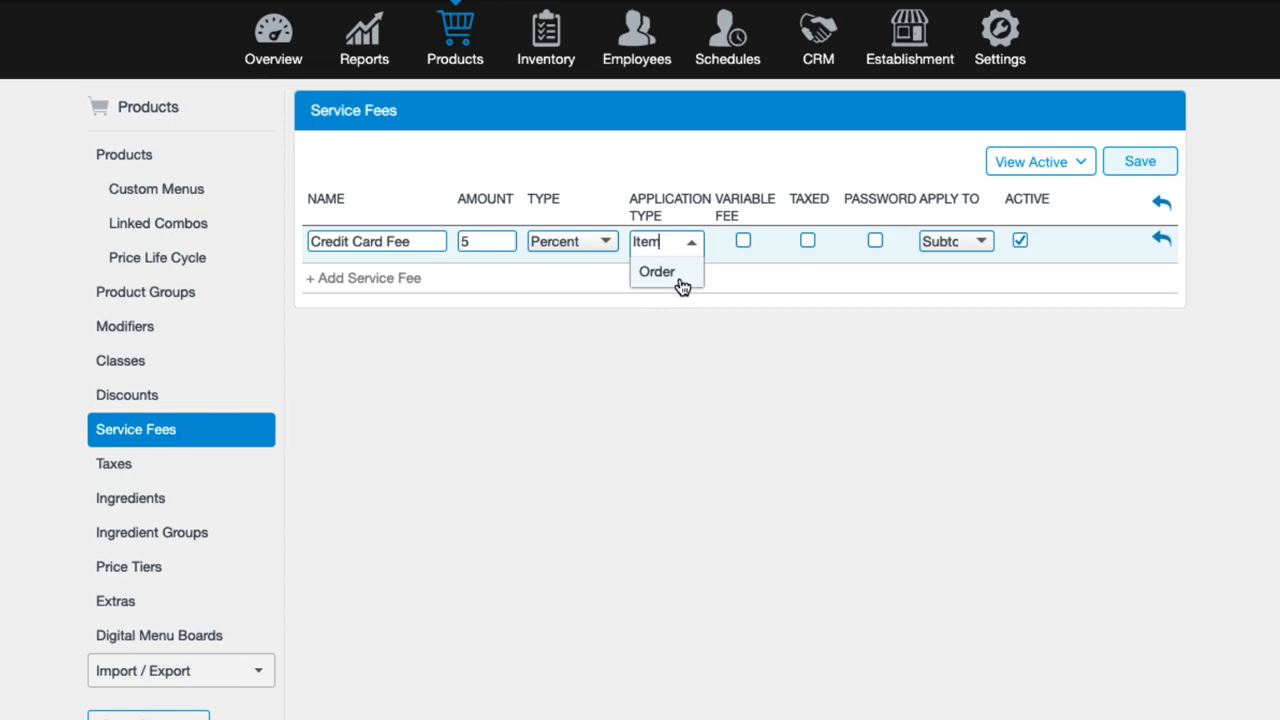
left_click(681, 286)
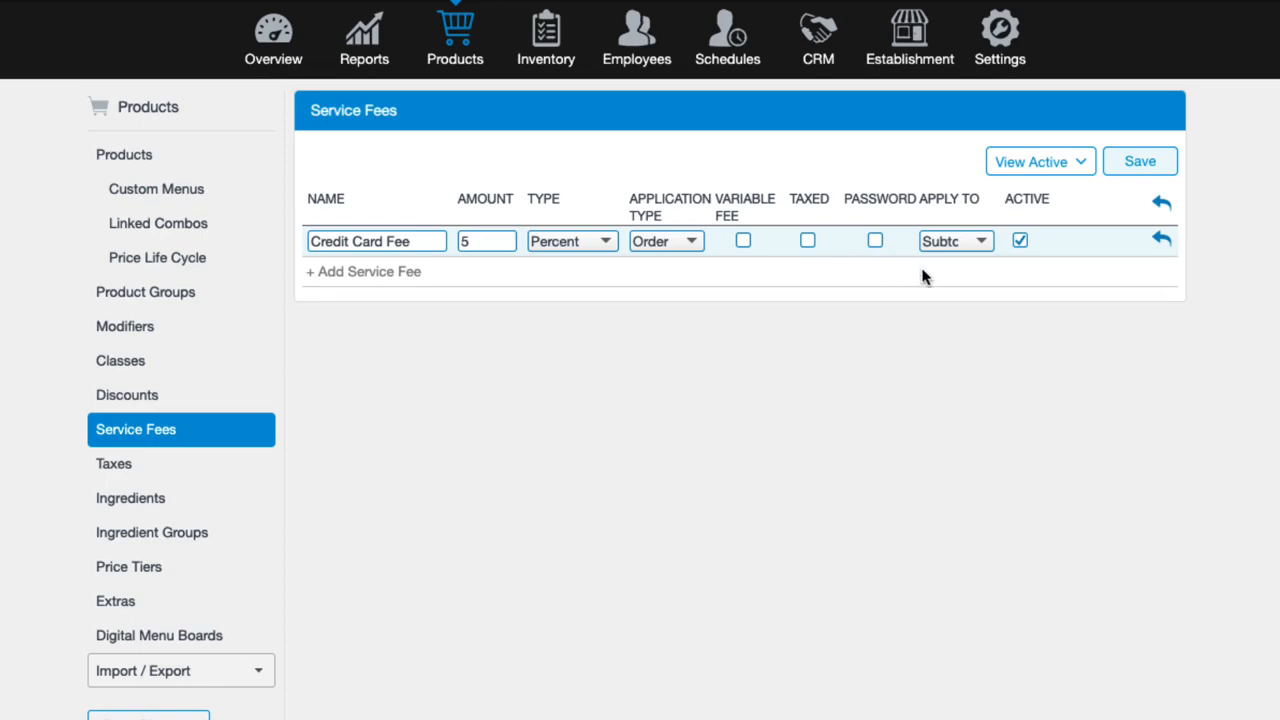
left_click(986, 243)
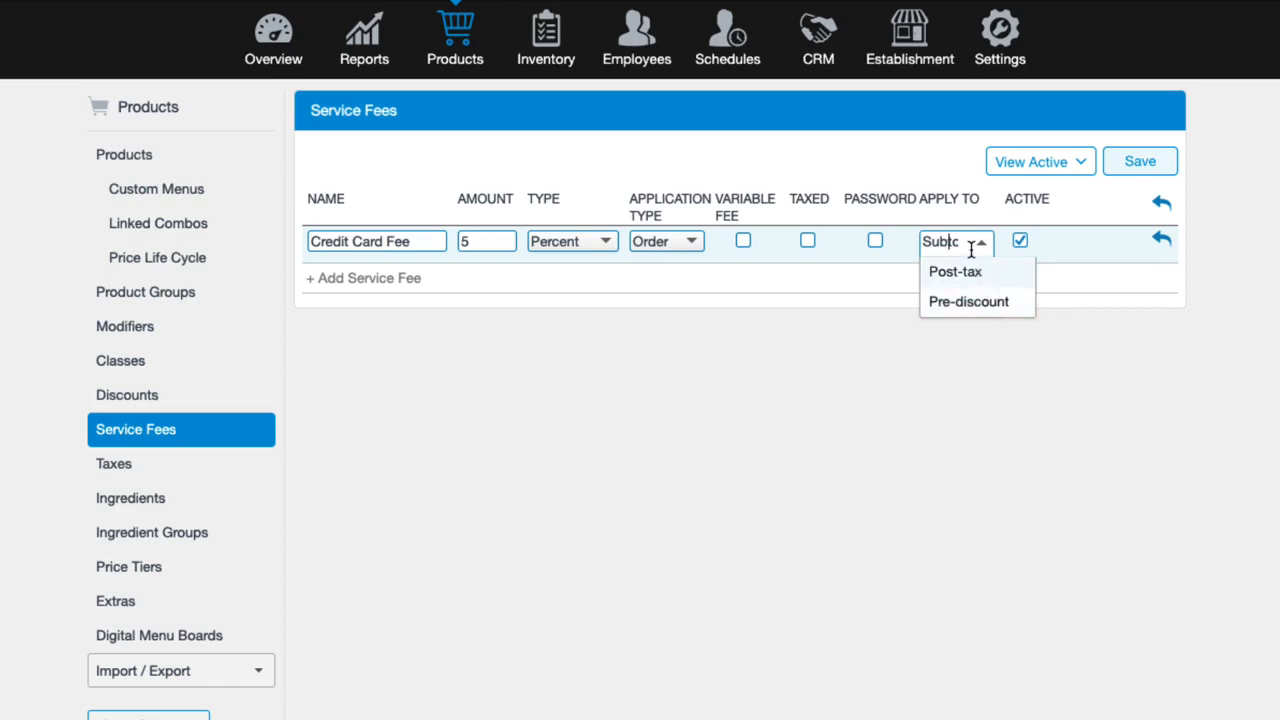
left_click(1150, 167)
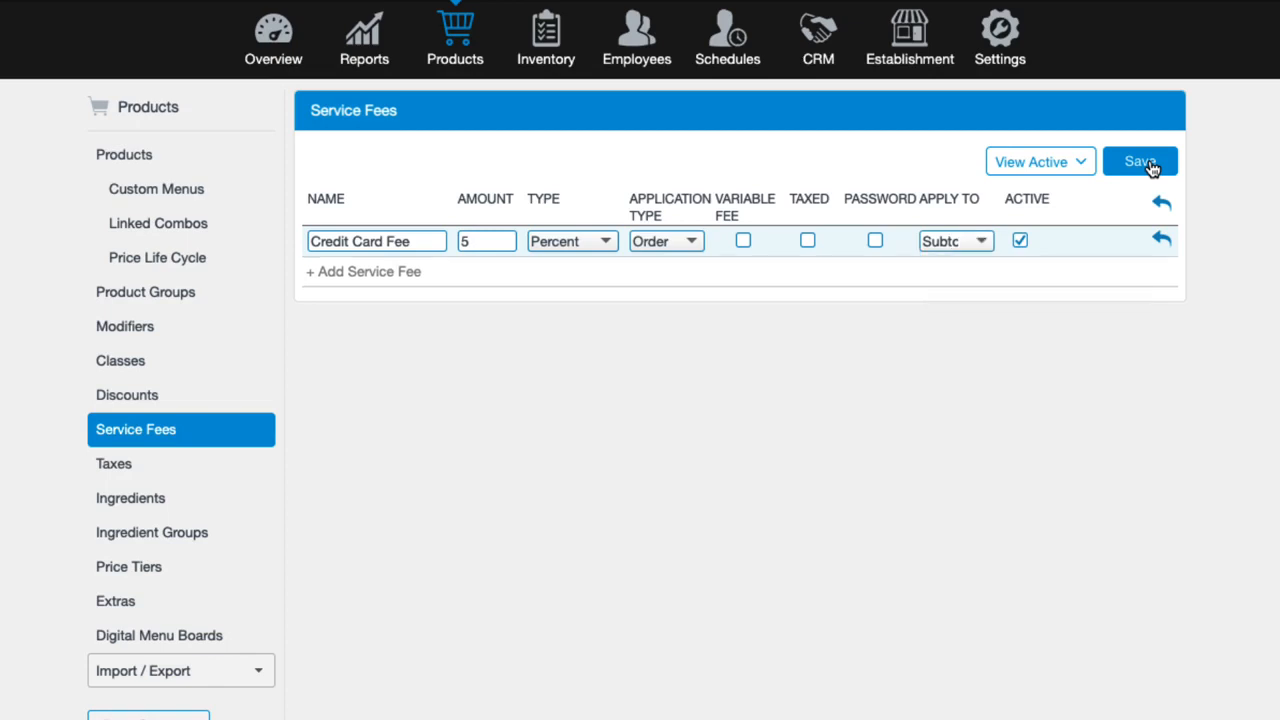
- Save the Credit Card Fee (5.00 Percent, Order, Subtotal) and open its edit page
left_click(1150, 167)
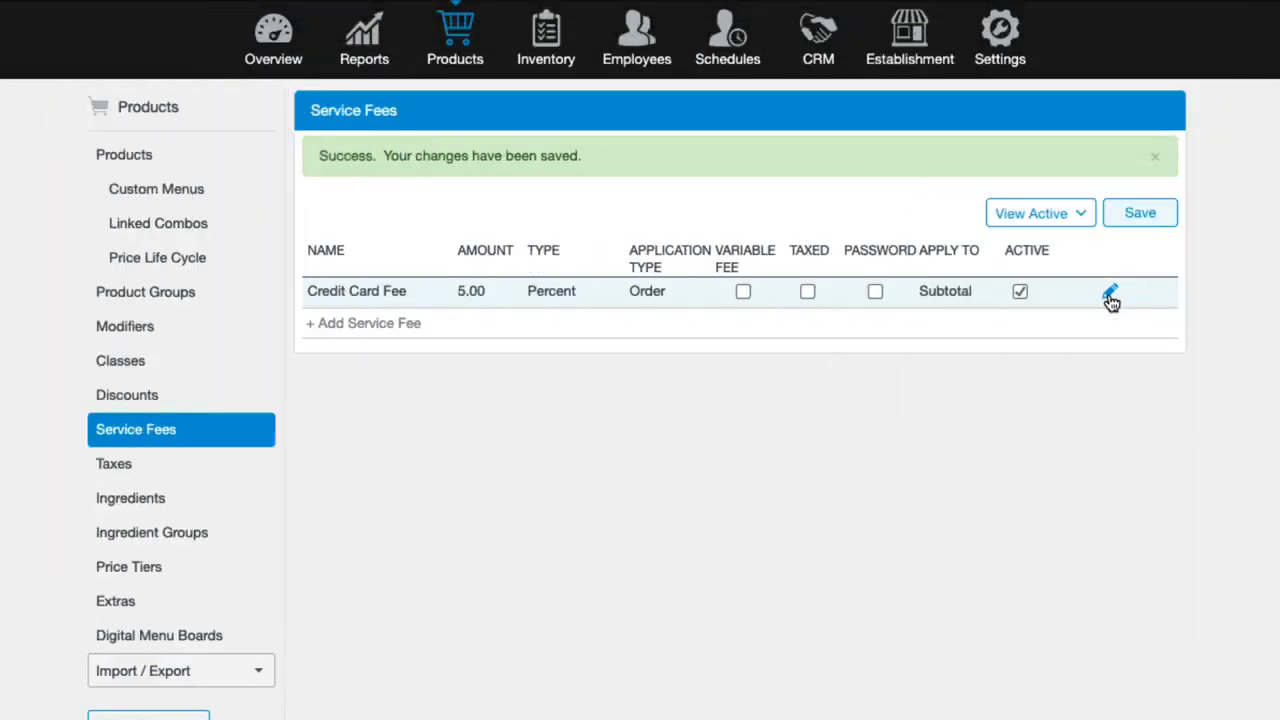
left_click(1110, 296)
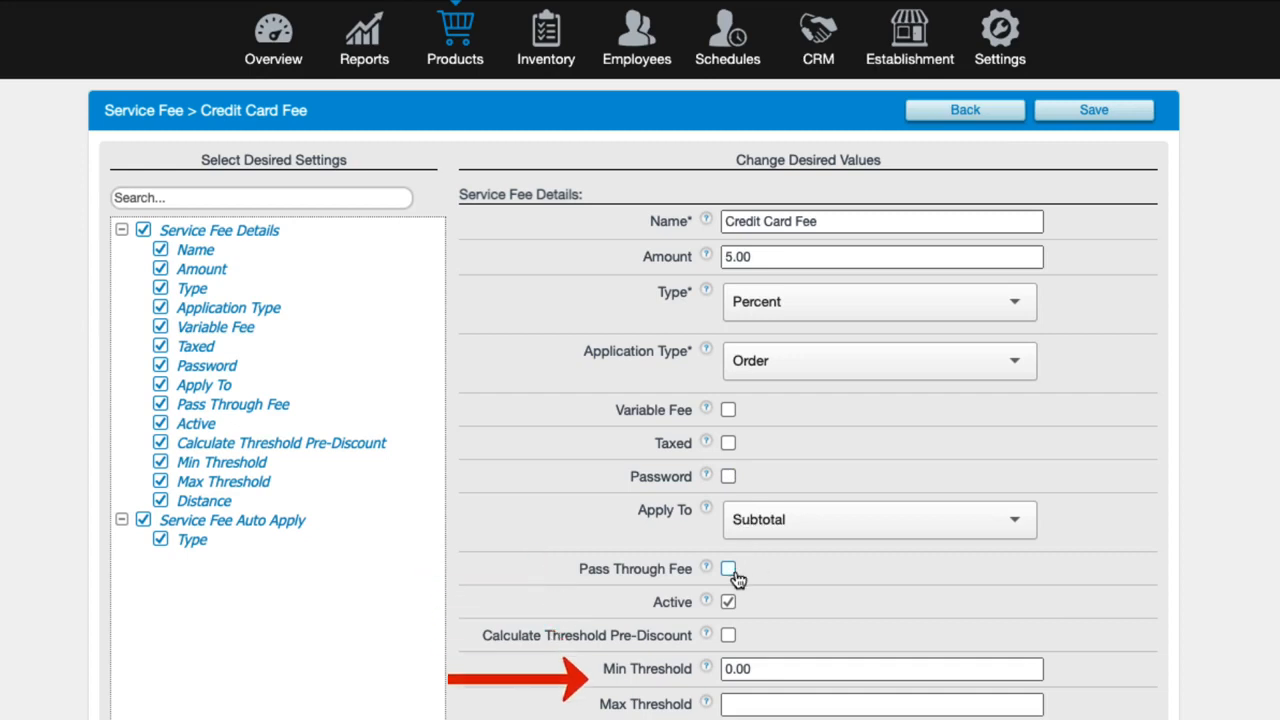
- Set the Credit Card Fee's Service Fee Auto Apply type to By Payment Type
scroll(738, 580, "down", 3)
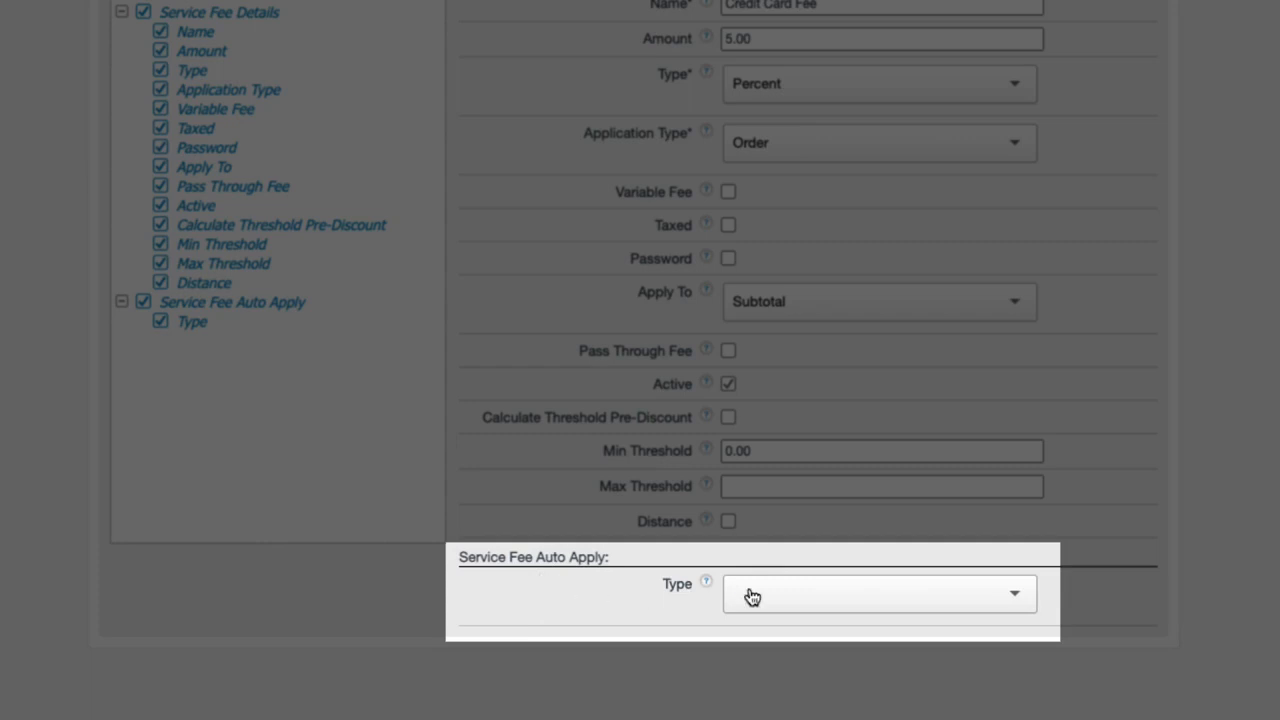
left_click(1014, 599)
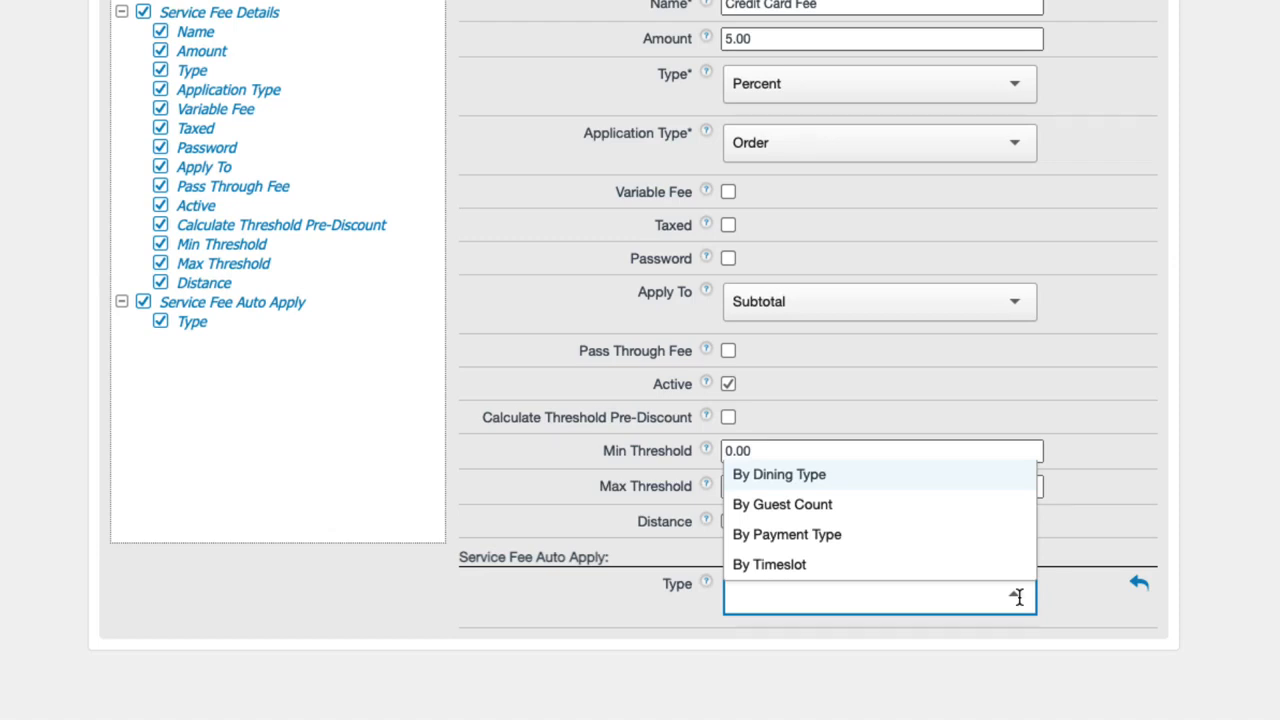
left_click(874, 564)
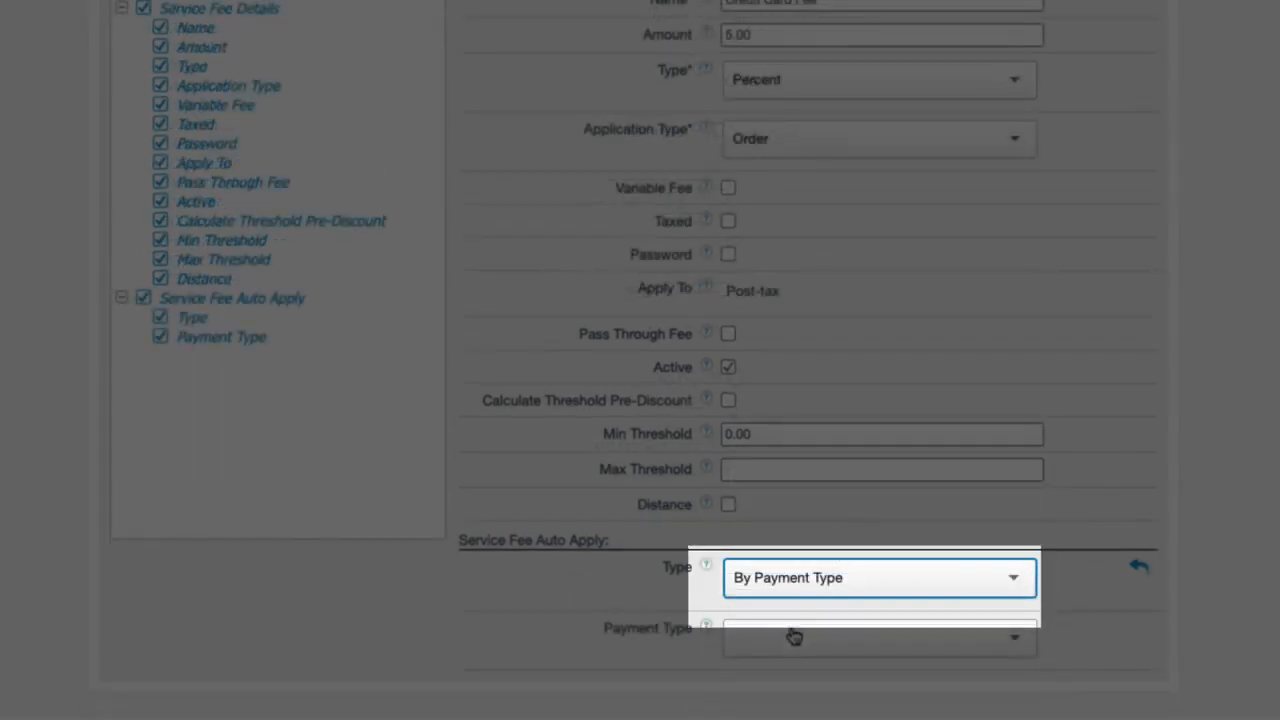
- Choose Credit as the triggering payment type, then enter a guest count of 5
left_click(792, 635)
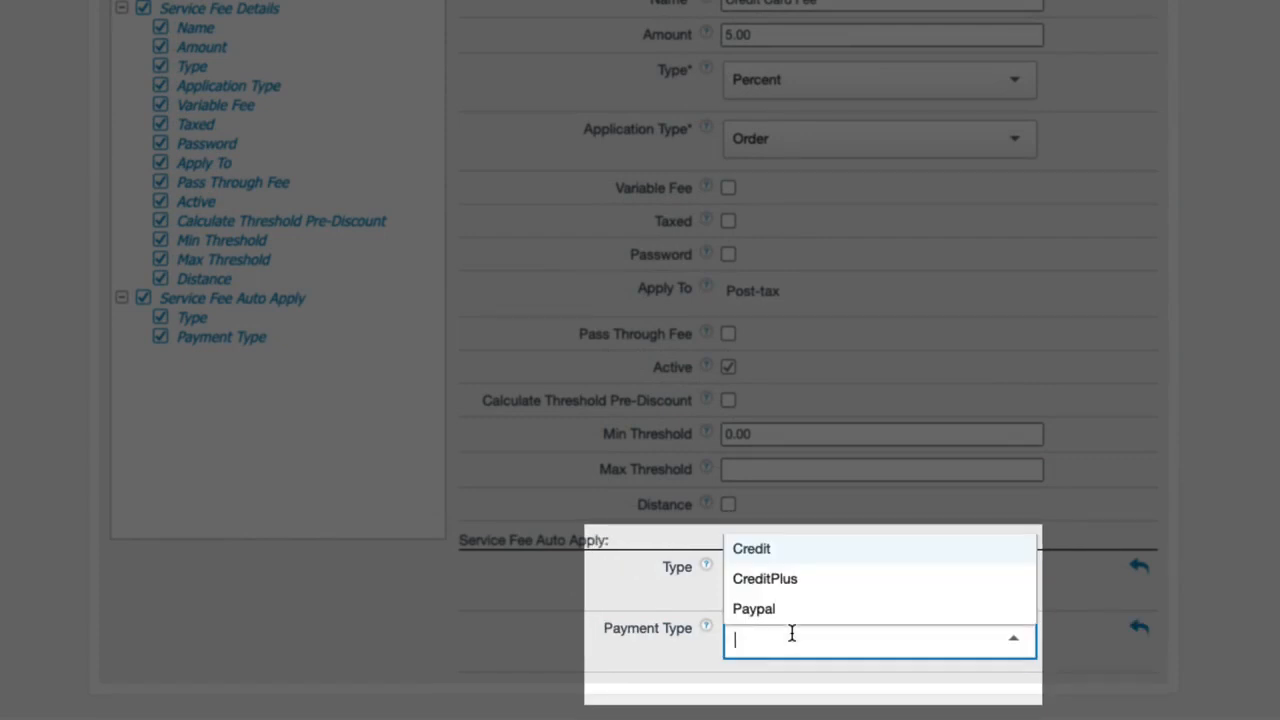
left_click(777, 558)
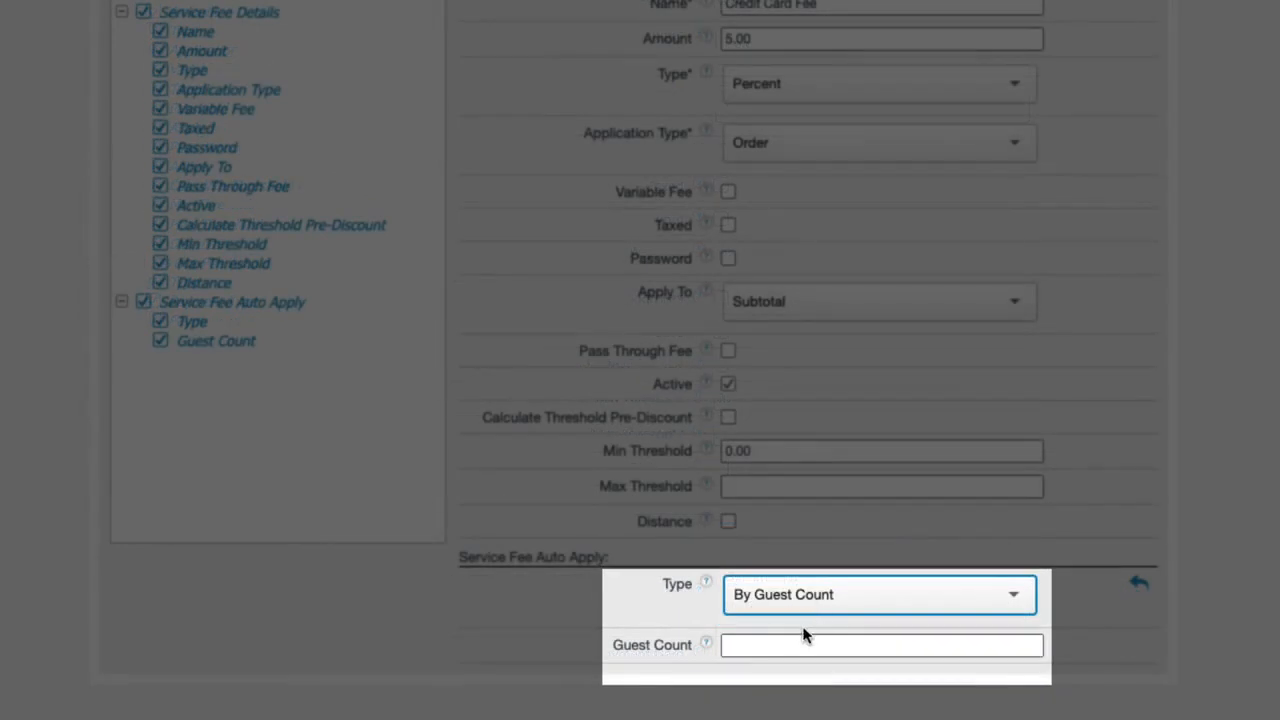
left_click(799, 640)
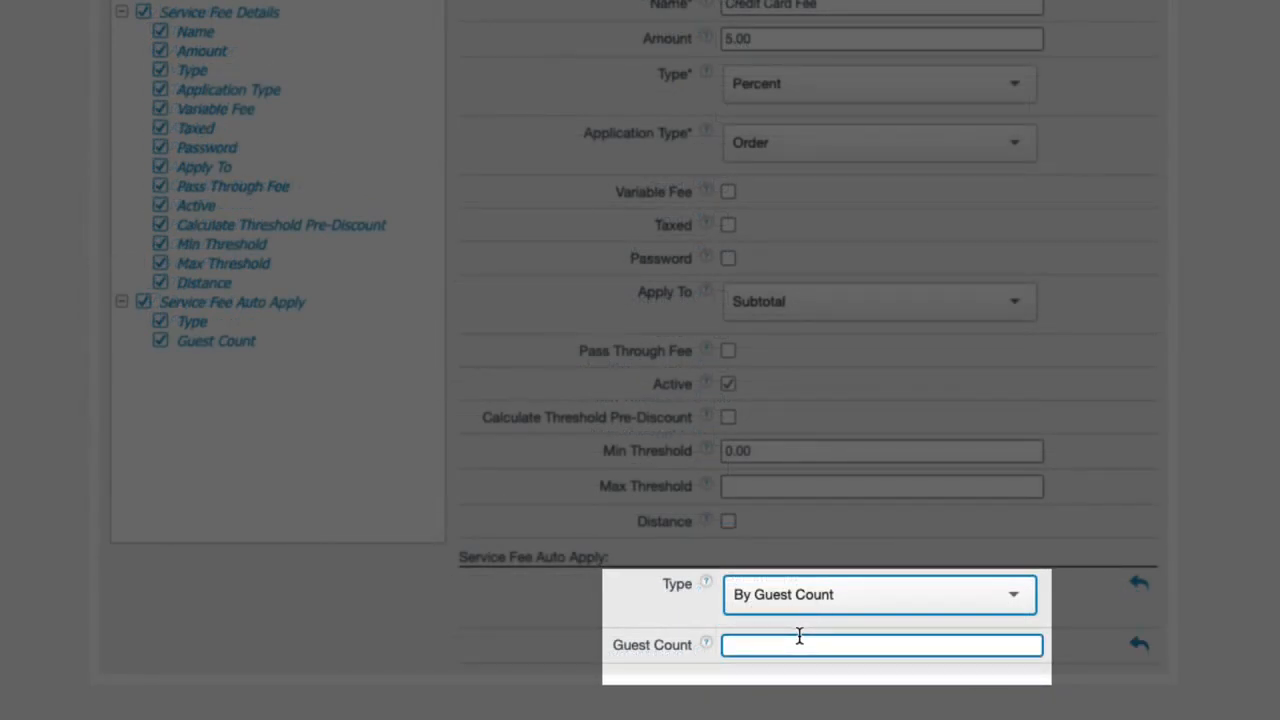
type("5")
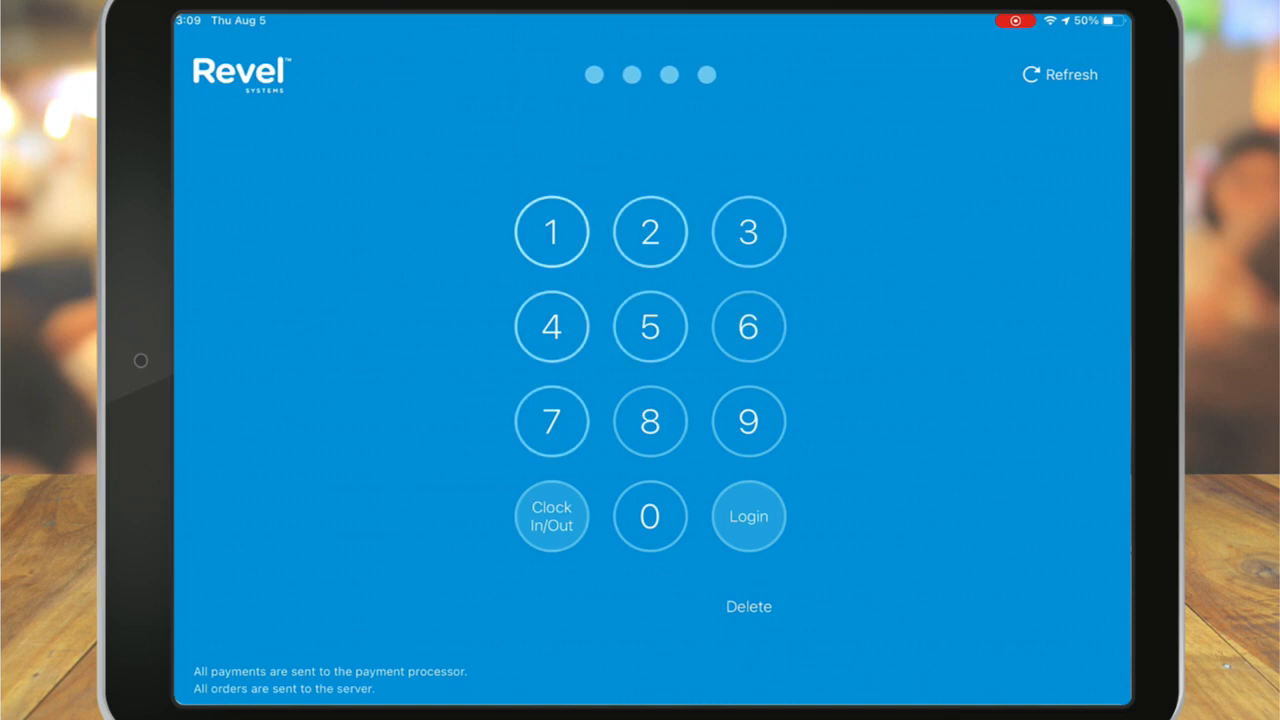
- Log in to Revel POS and view the Cheese Grits line on order 14196
left_click(748, 516)
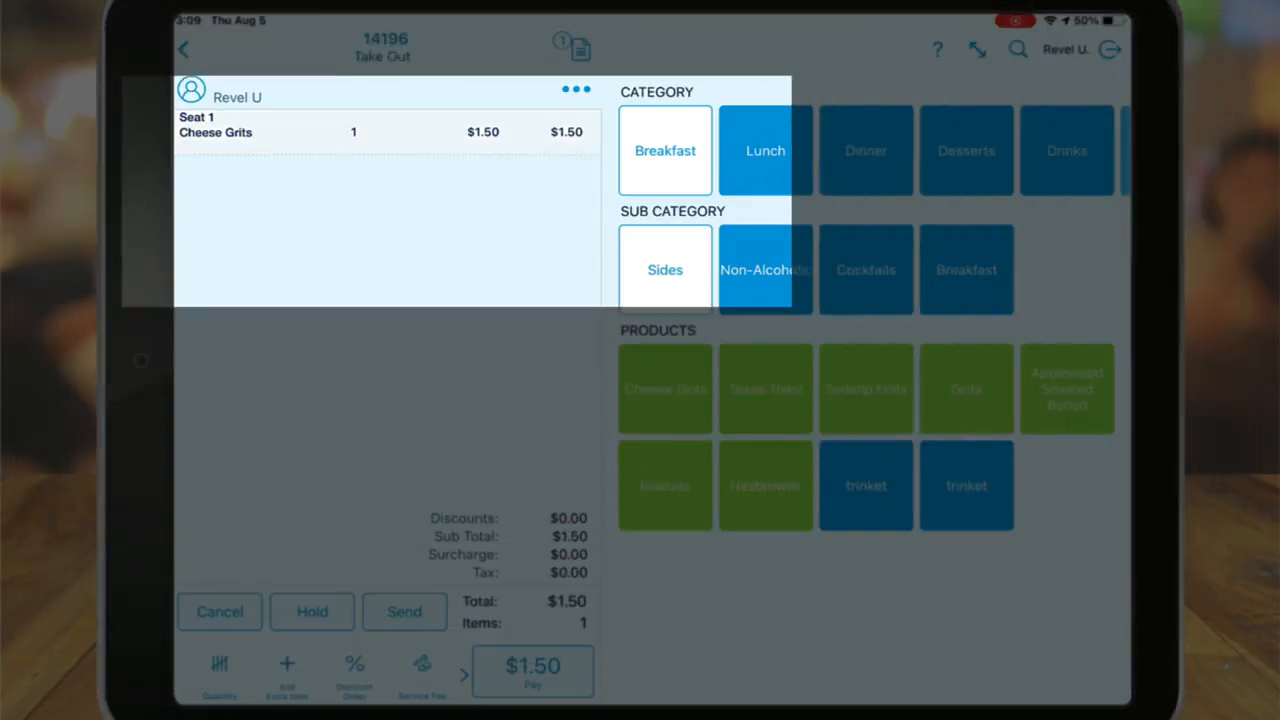
left_click(387, 132)
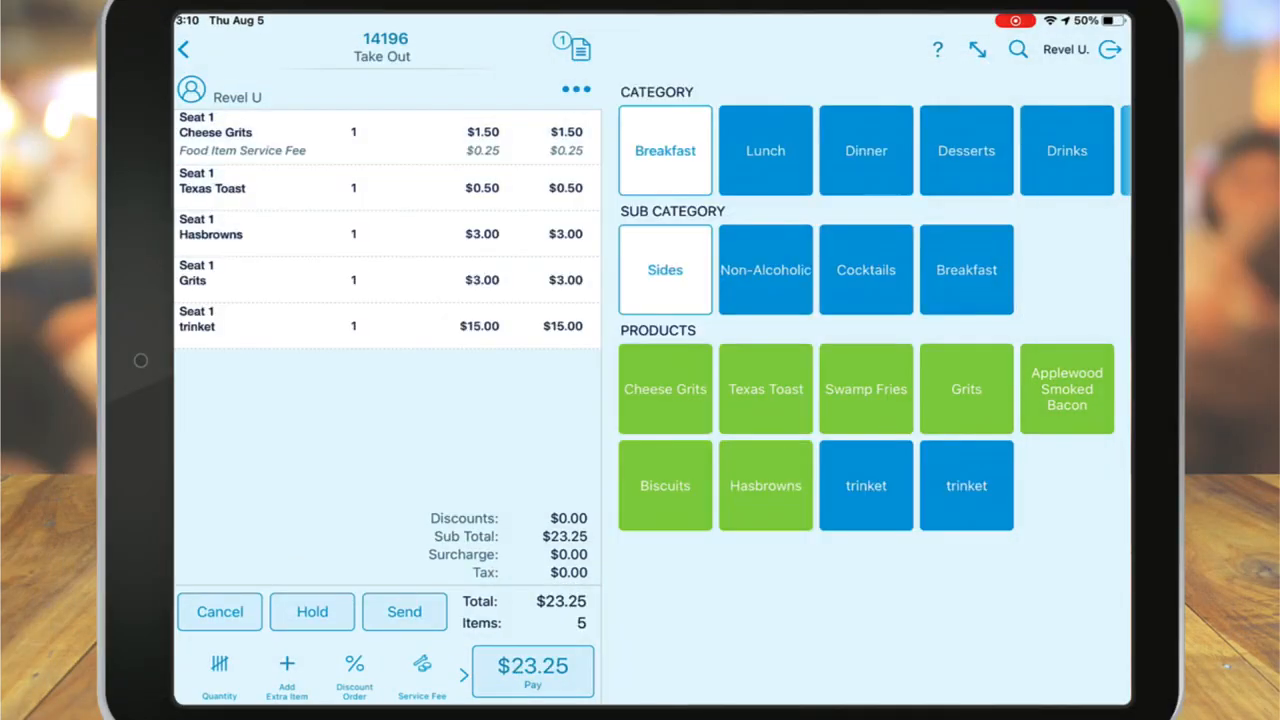
scroll(320, 675, "right", 2)
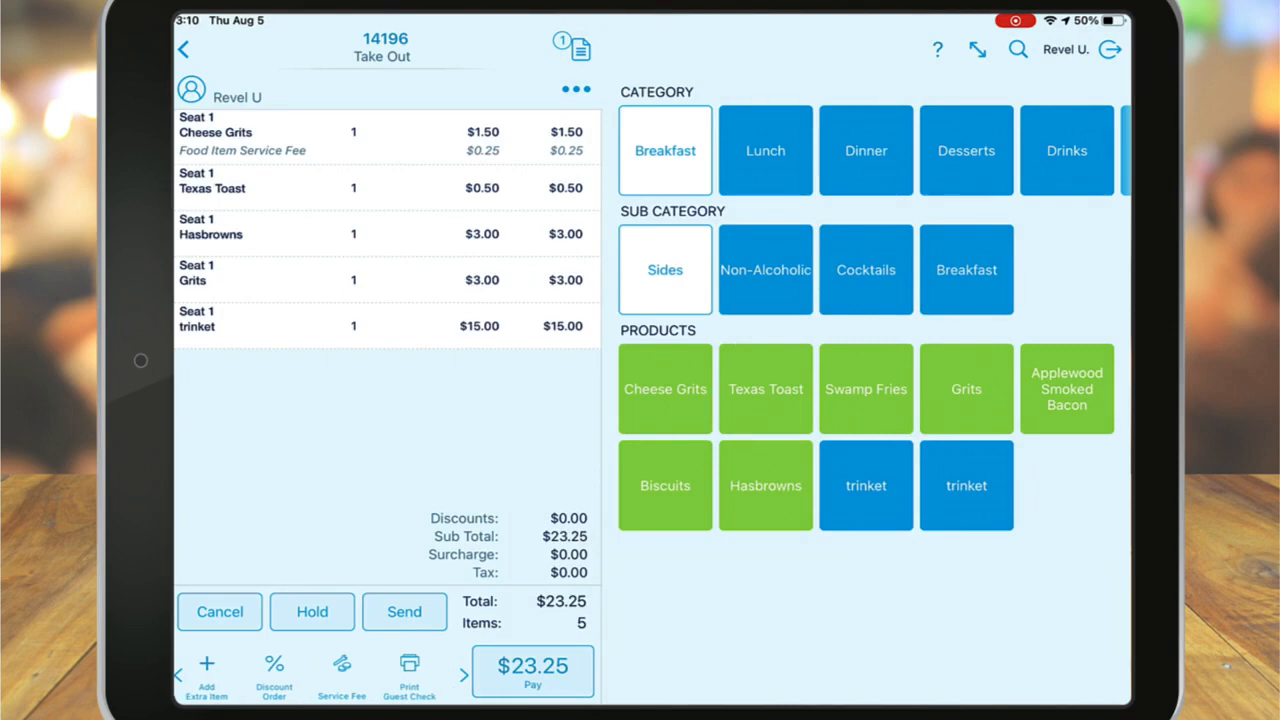
scroll(320, 675, "left", 2)
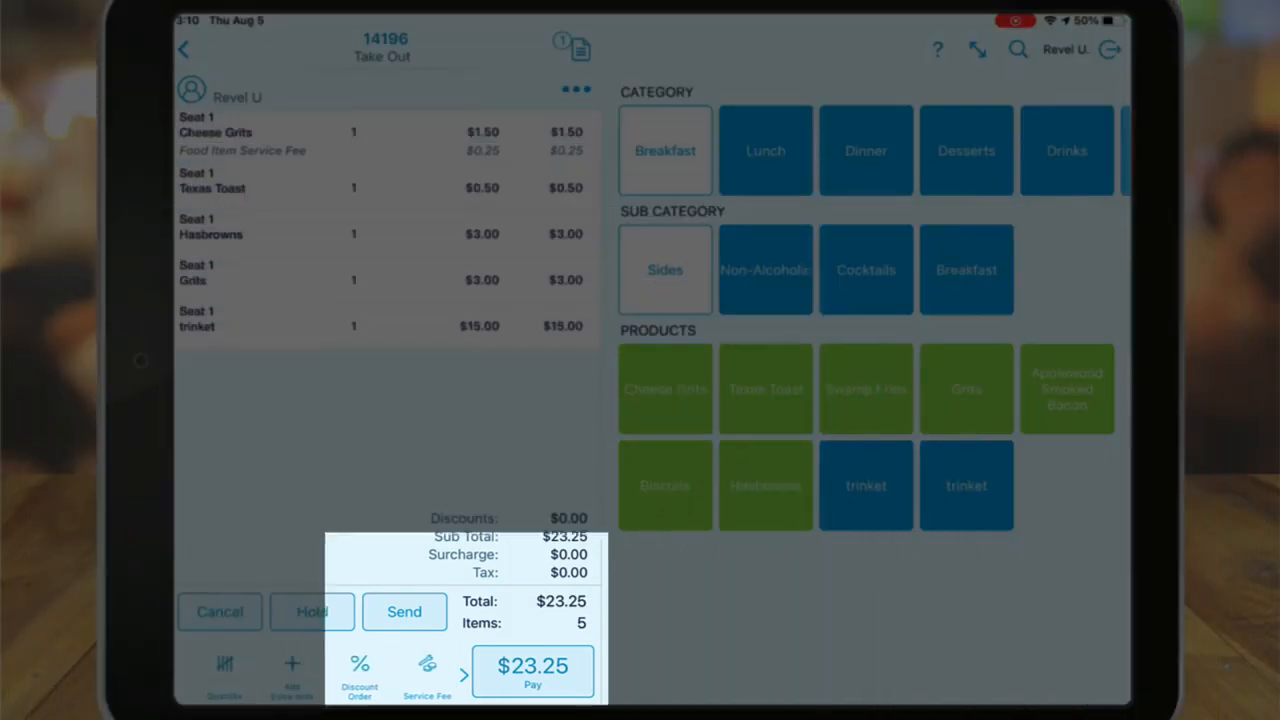
- Add the $2.50 Delivery Fee to order 14196
left_click(427, 670)
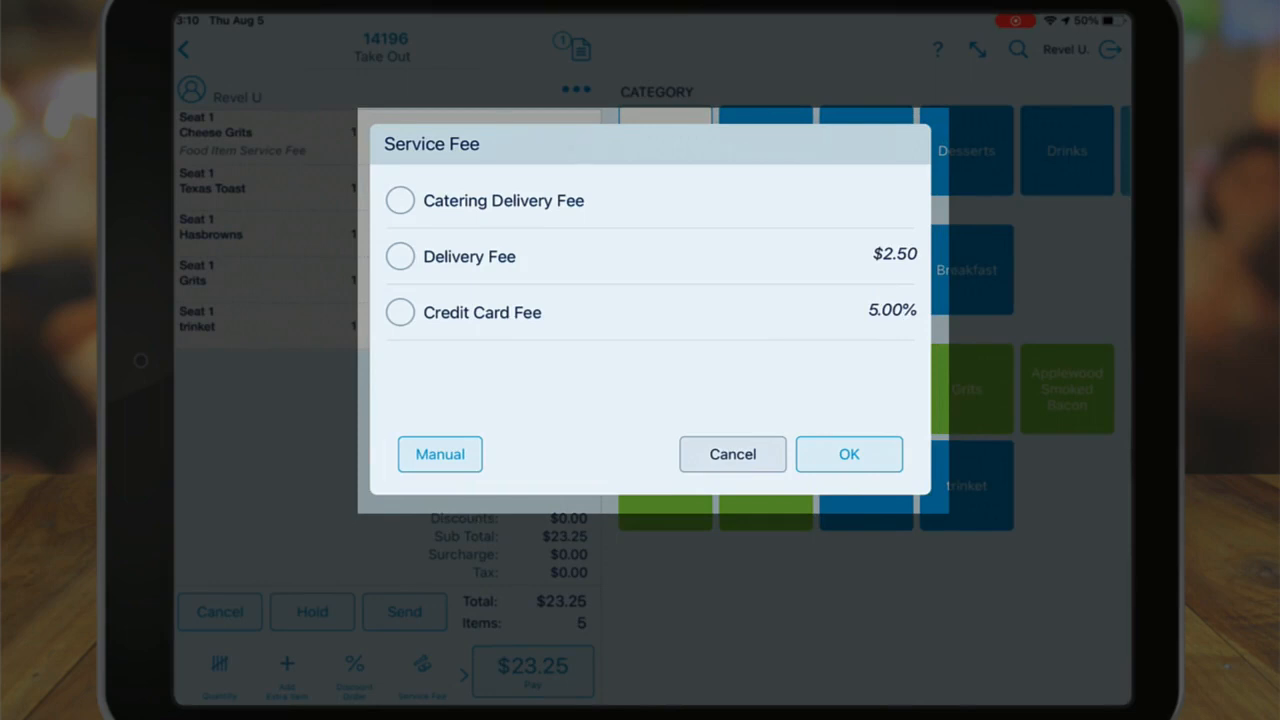
left_click(400, 256)
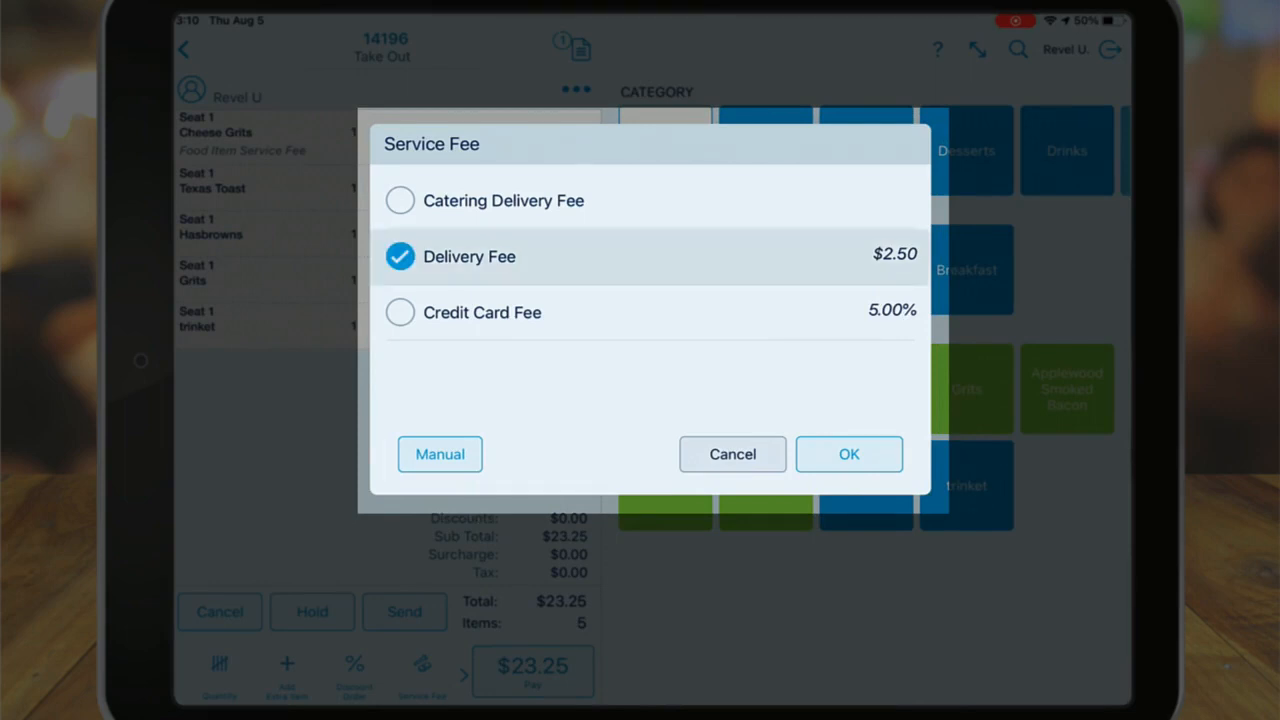
left_click(400, 312)
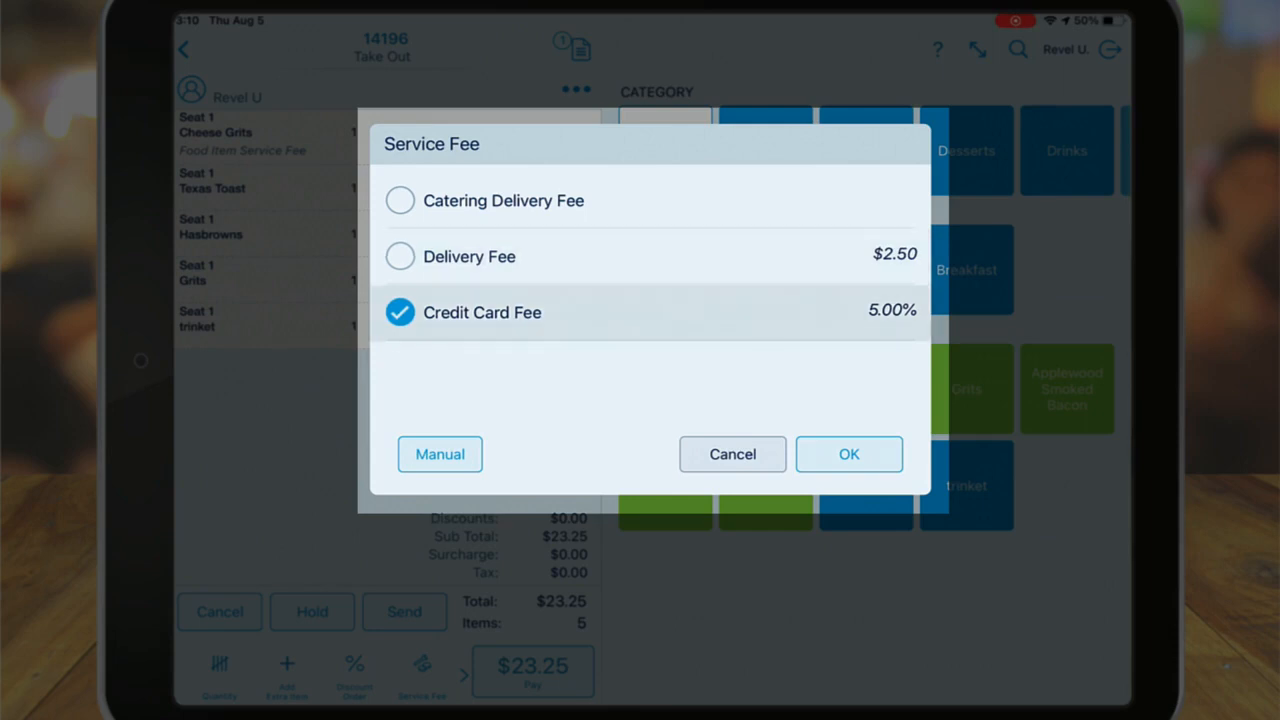
left_click(400, 256)
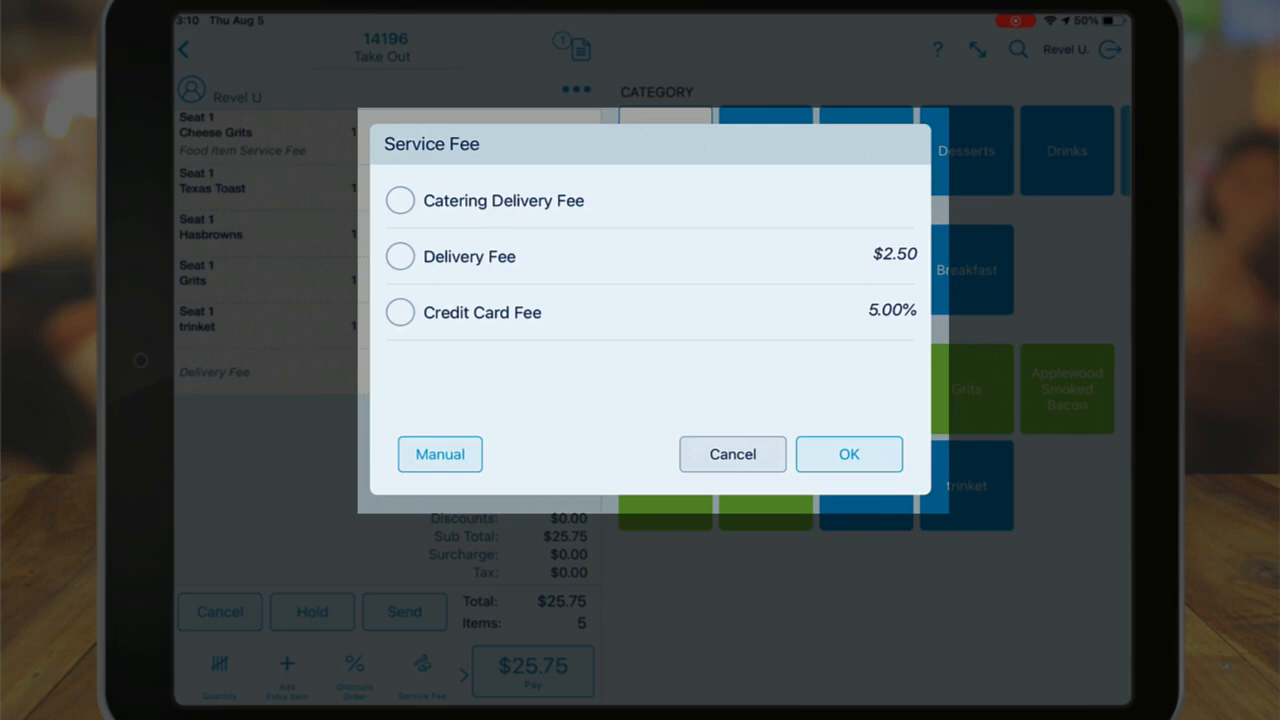
- Add a manual 5 percent service fee with reason 'Test' to the order
left_click(440, 454)
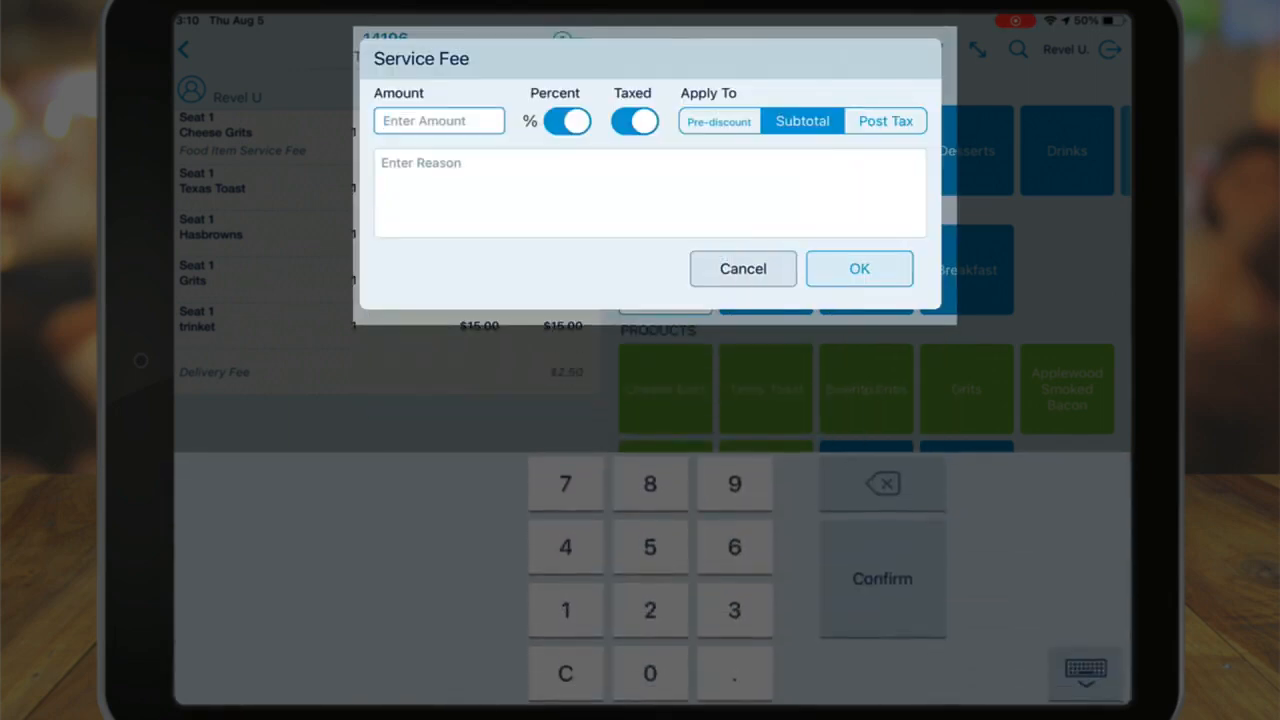
left_click(650, 547)
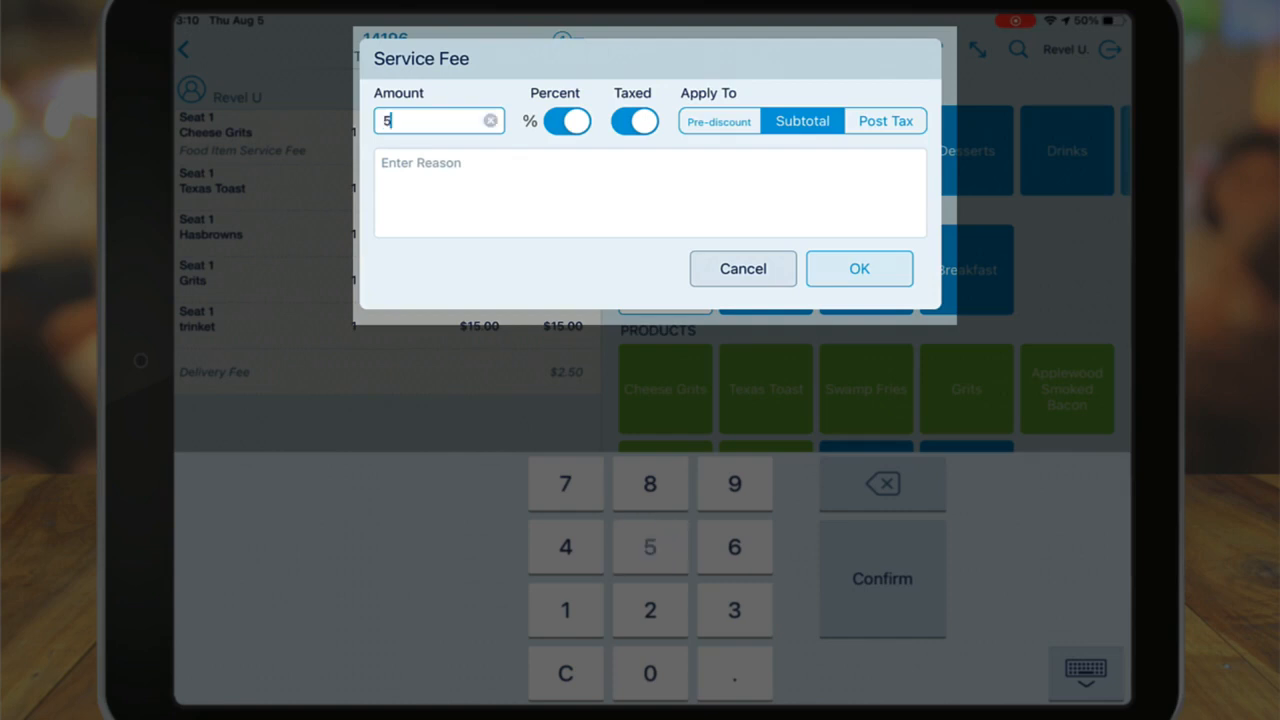
left_click(567, 121)
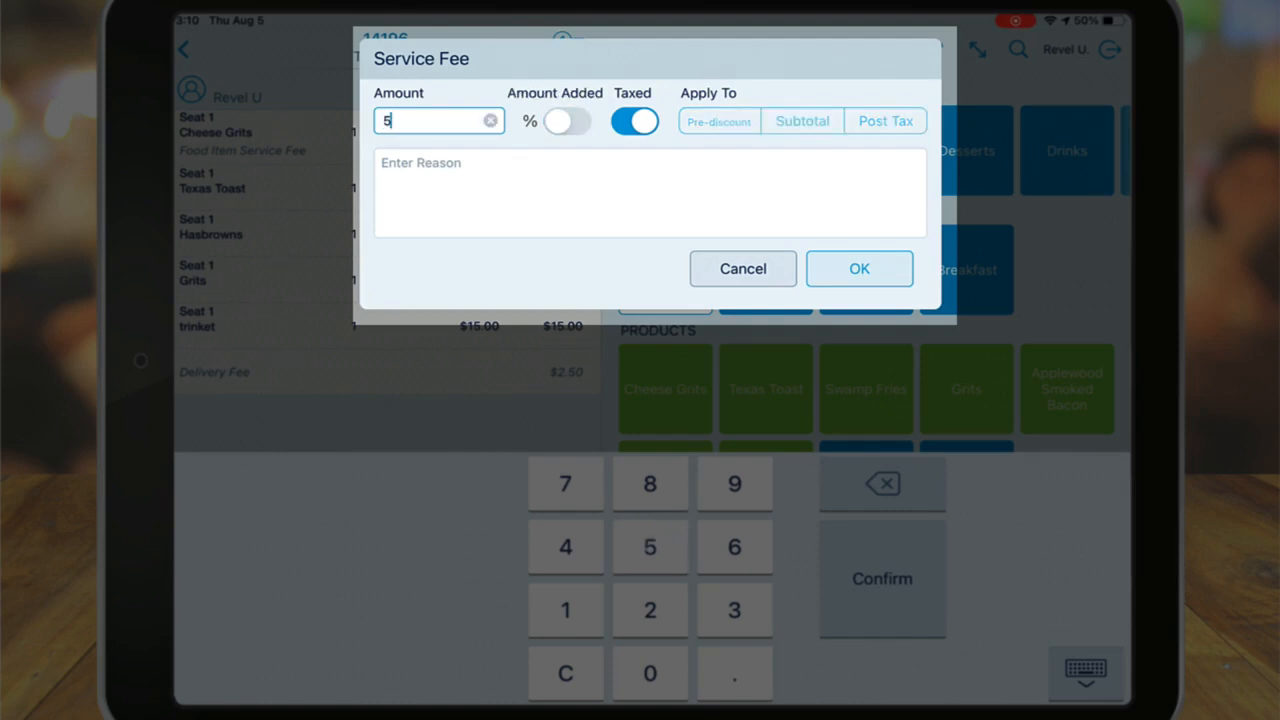
left_click(567, 121)
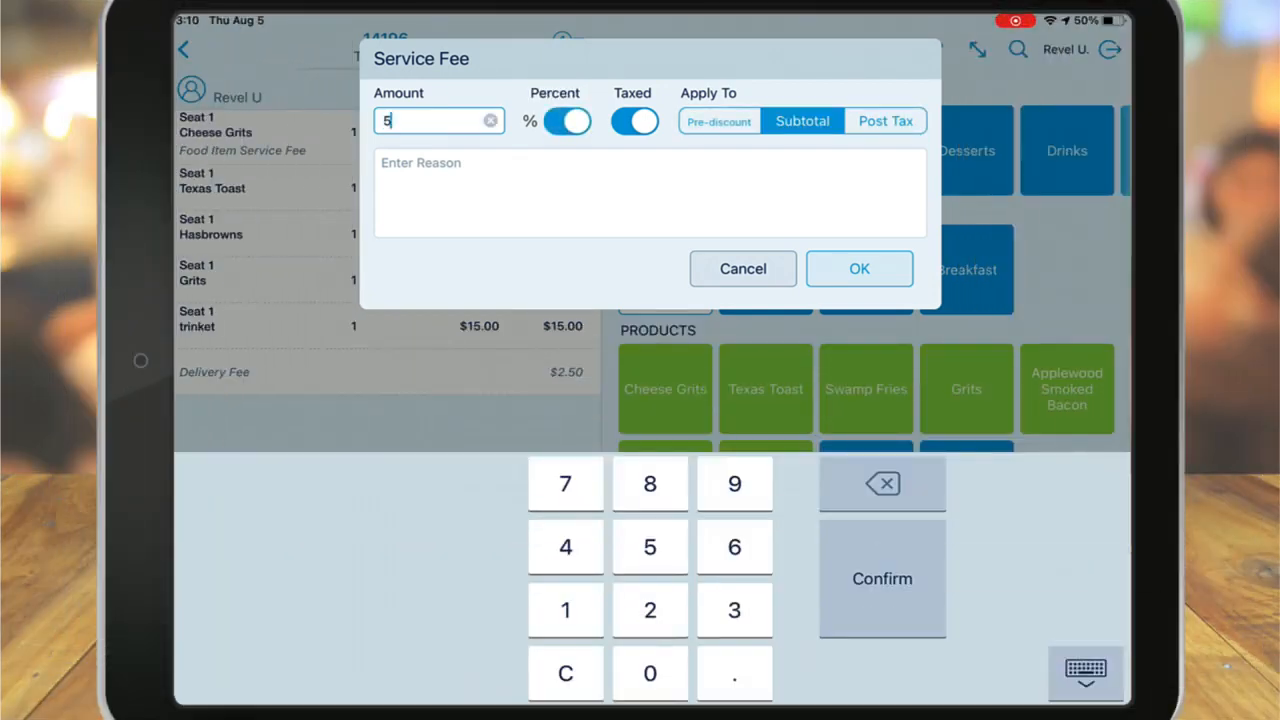
left_click(650, 193)
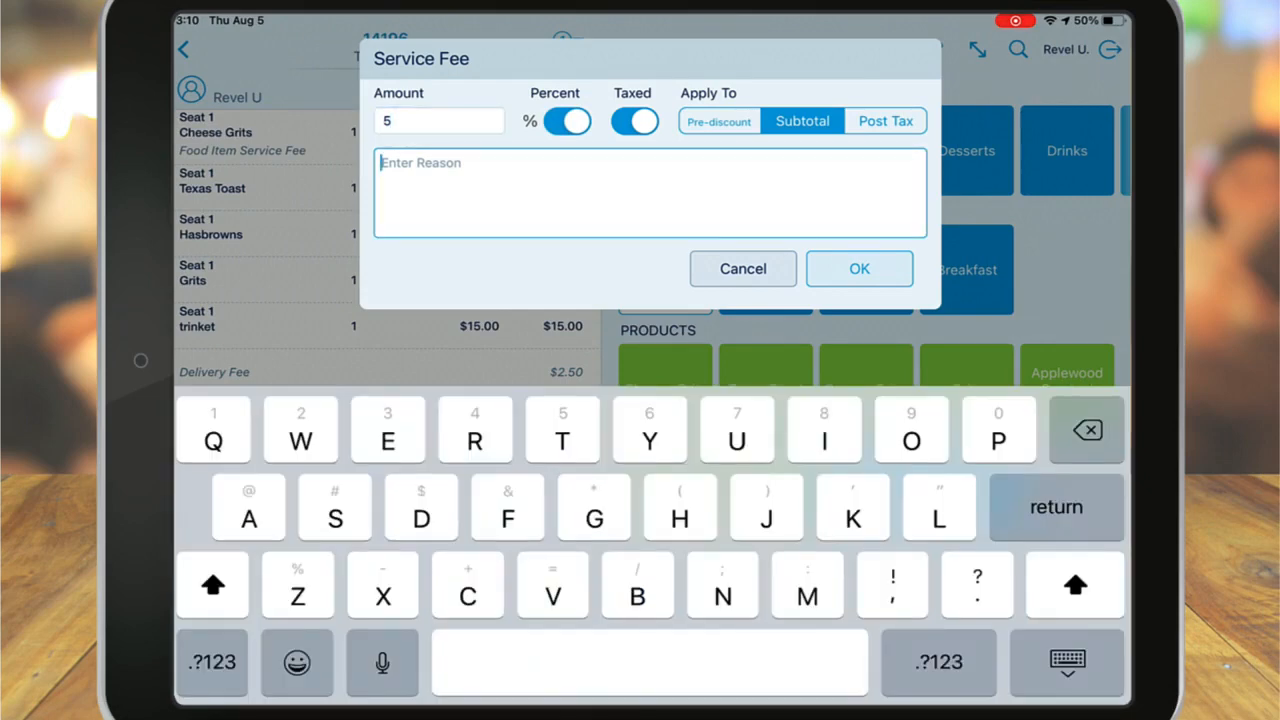
type("Test")
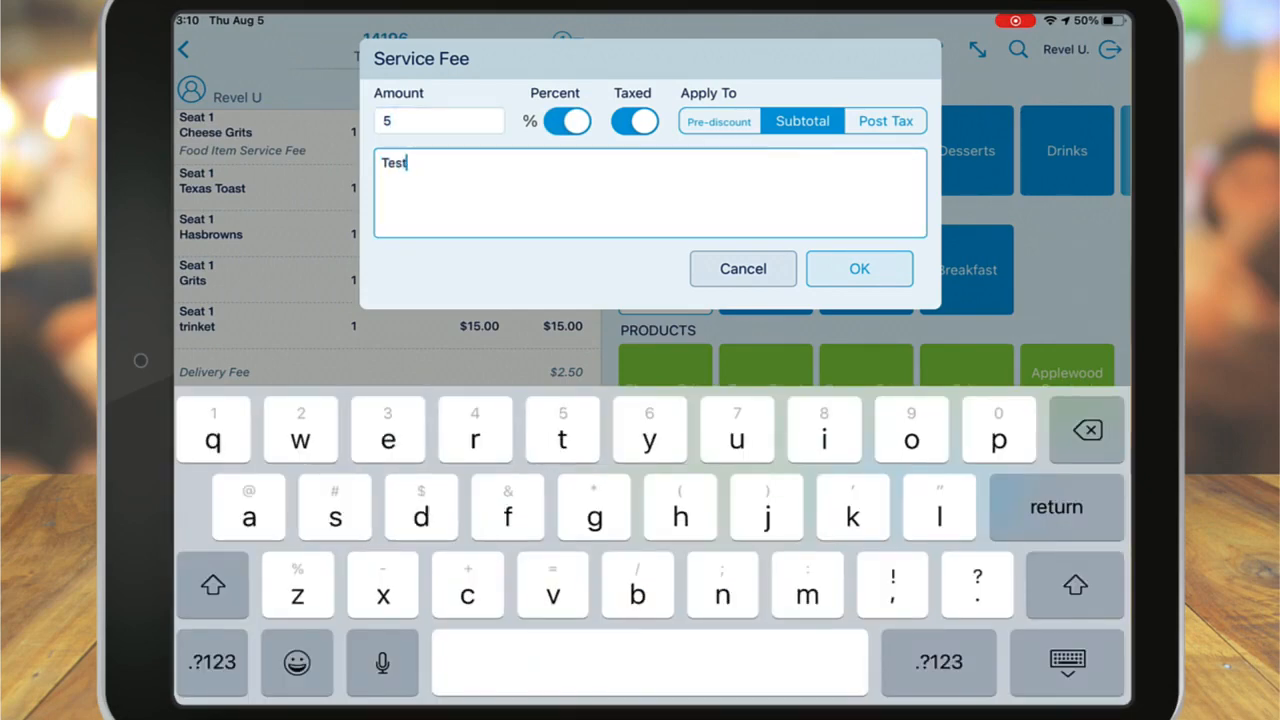
left_click(859, 268)
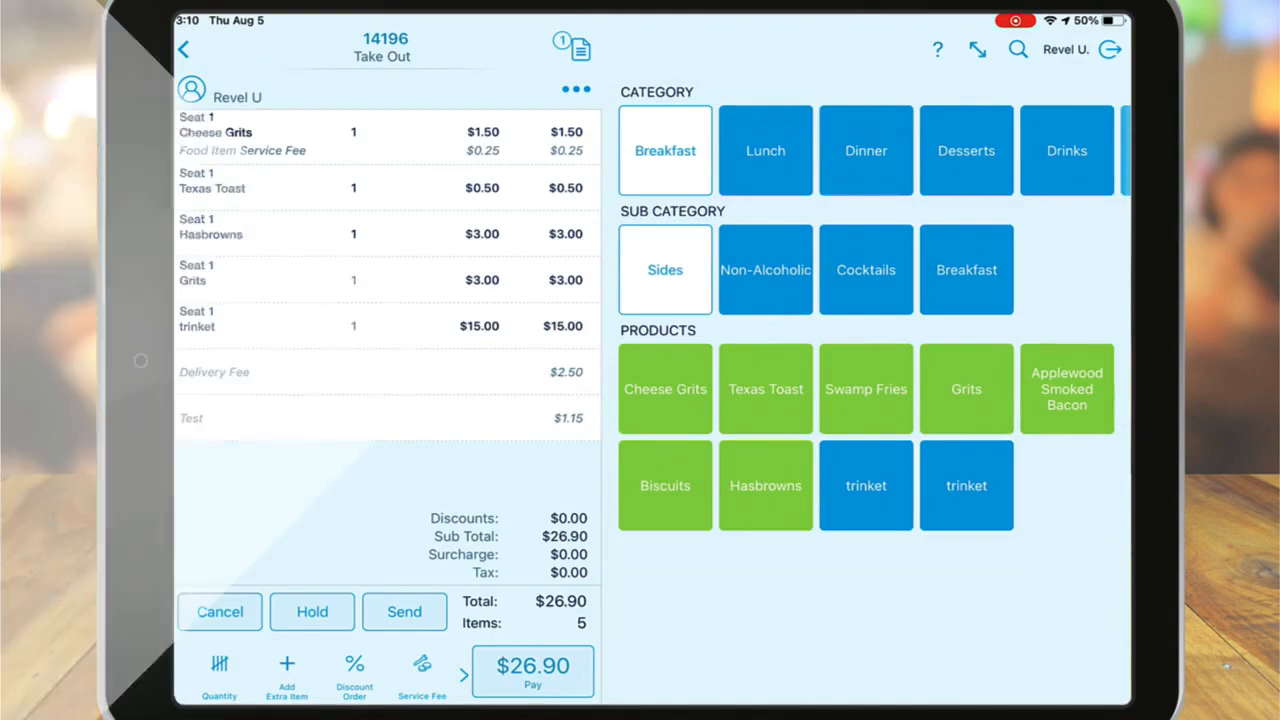